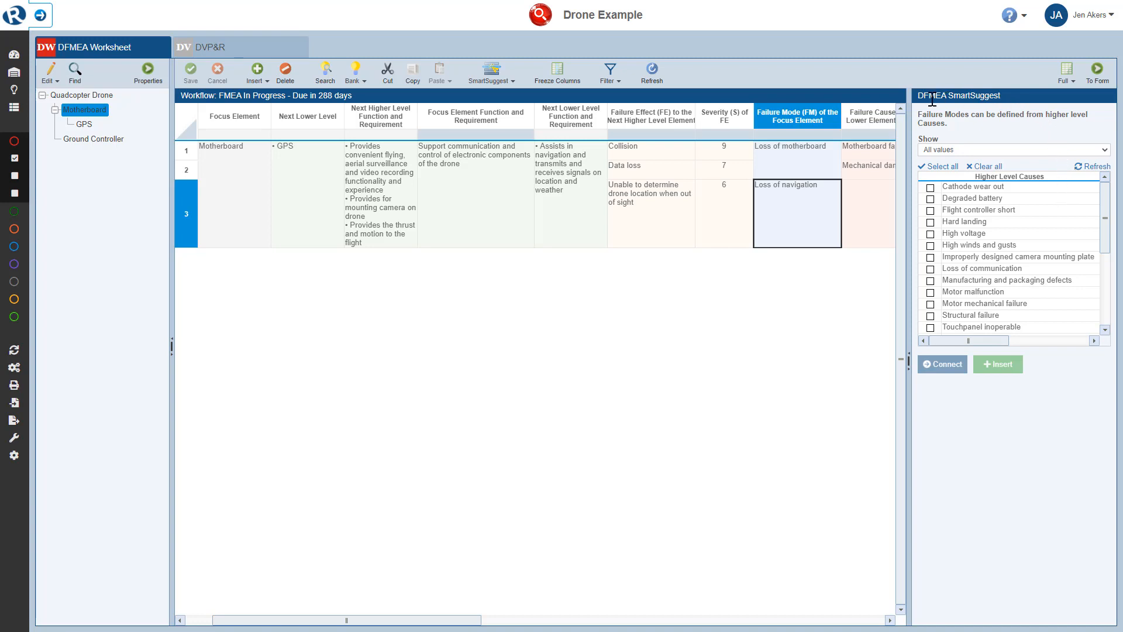
# - Check the SmartSuggest display options and view the suggestions for the Motherboard's third failure effect
pyautogui.click(511, 81)
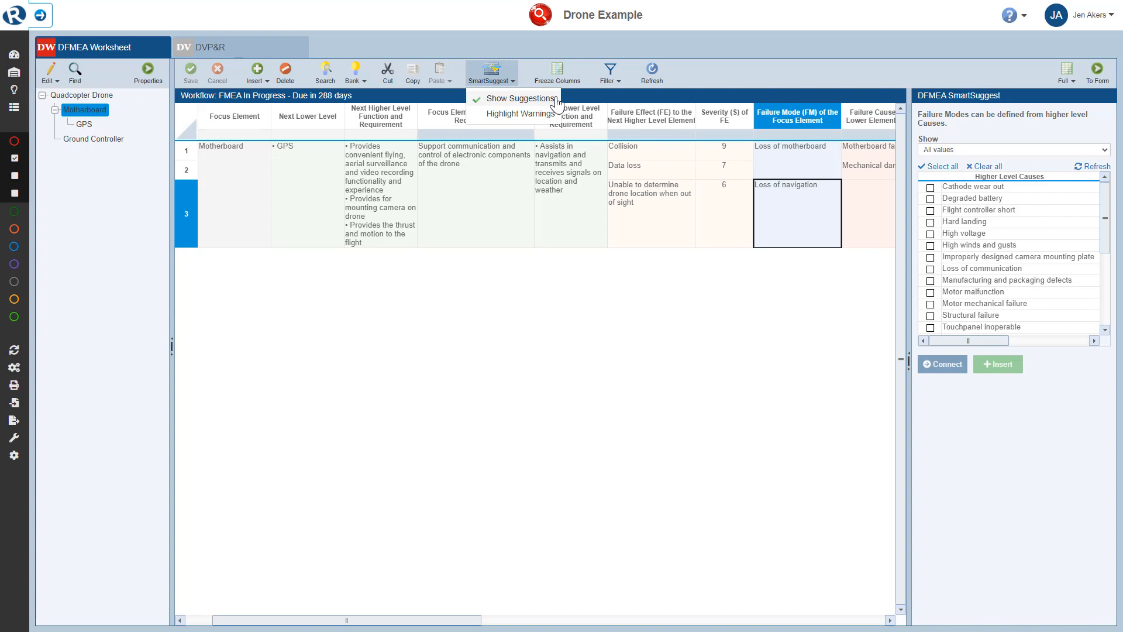
pyautogui.click(612, 96)
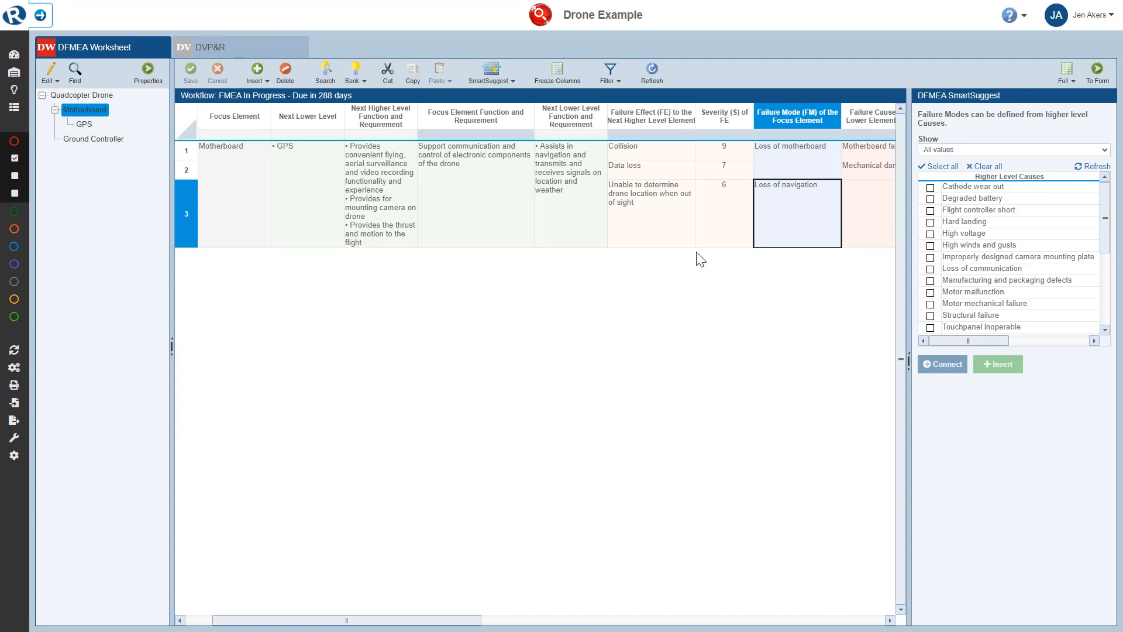
pyautogui.click(665, 232)
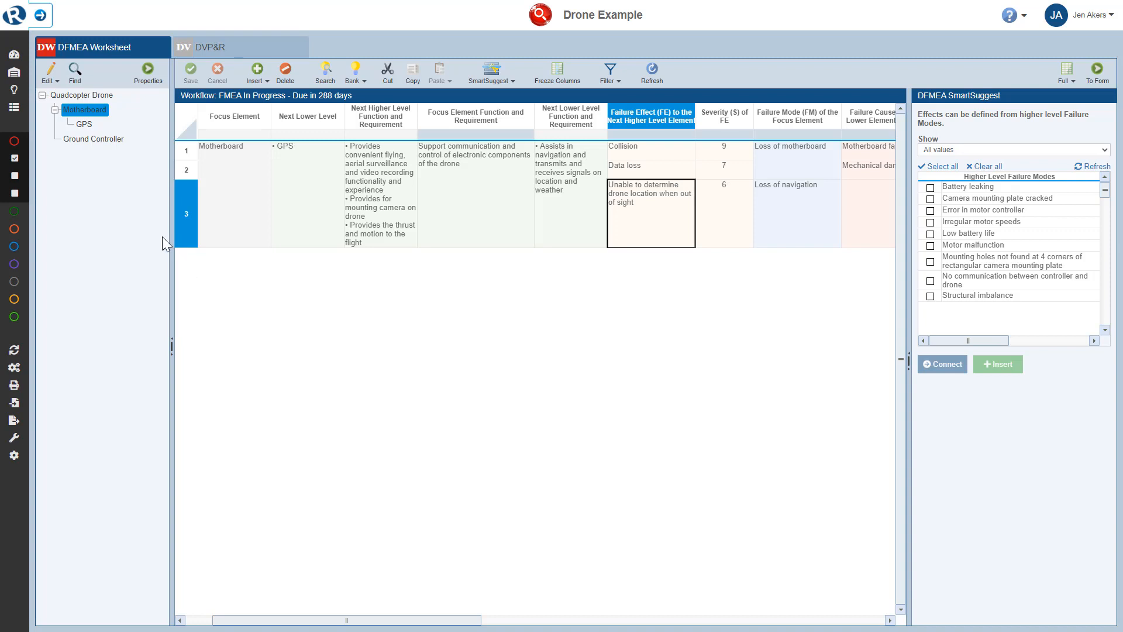
# - Compare the Quadcopter Drone's failure causes with the suggestions and filter choices offered for the Motherboard's Loss of navigation failure mode
pyautogui.click(109, 95)
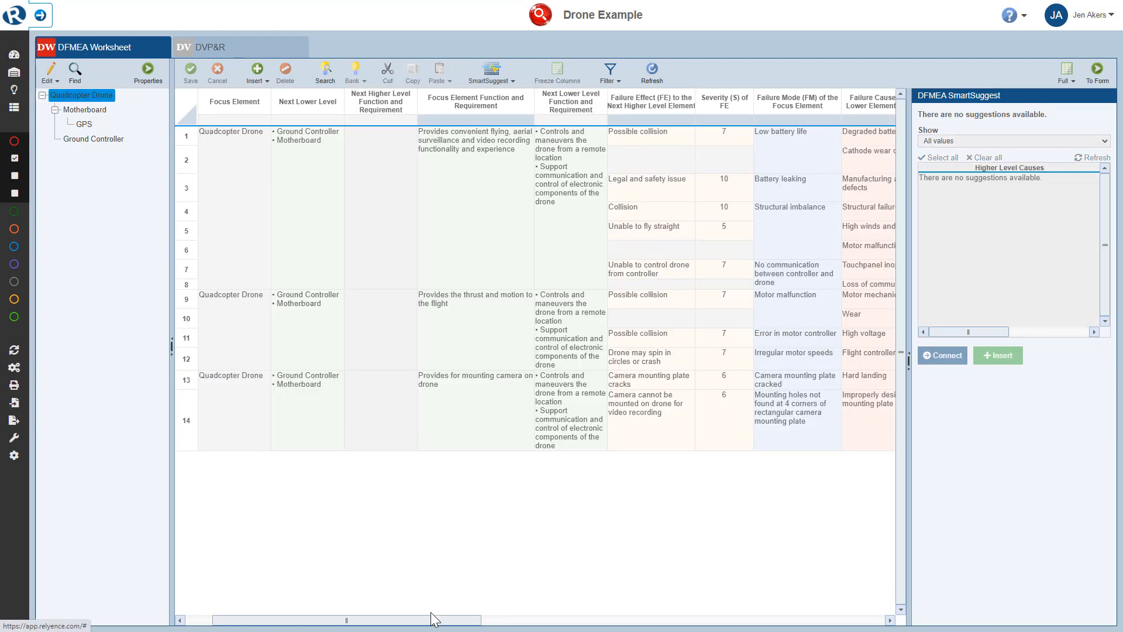
pyautogui.moveTo(433, 619); pyautogui.dragTo(490, 624)
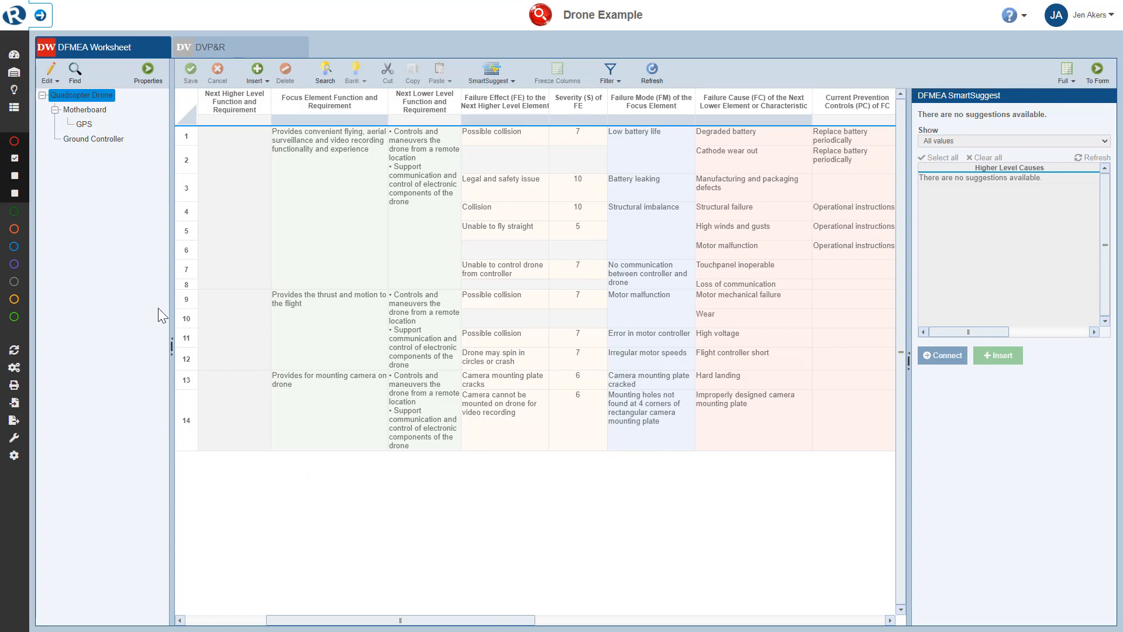
pyautogui.click(93, 111)
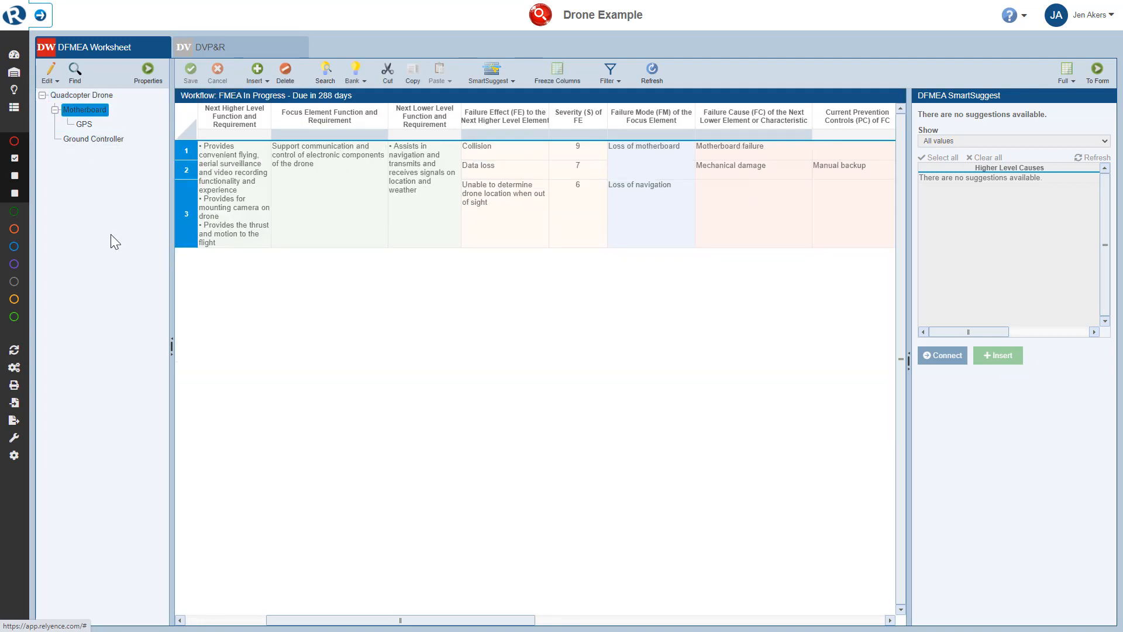
pyautogui.click(641, 229)
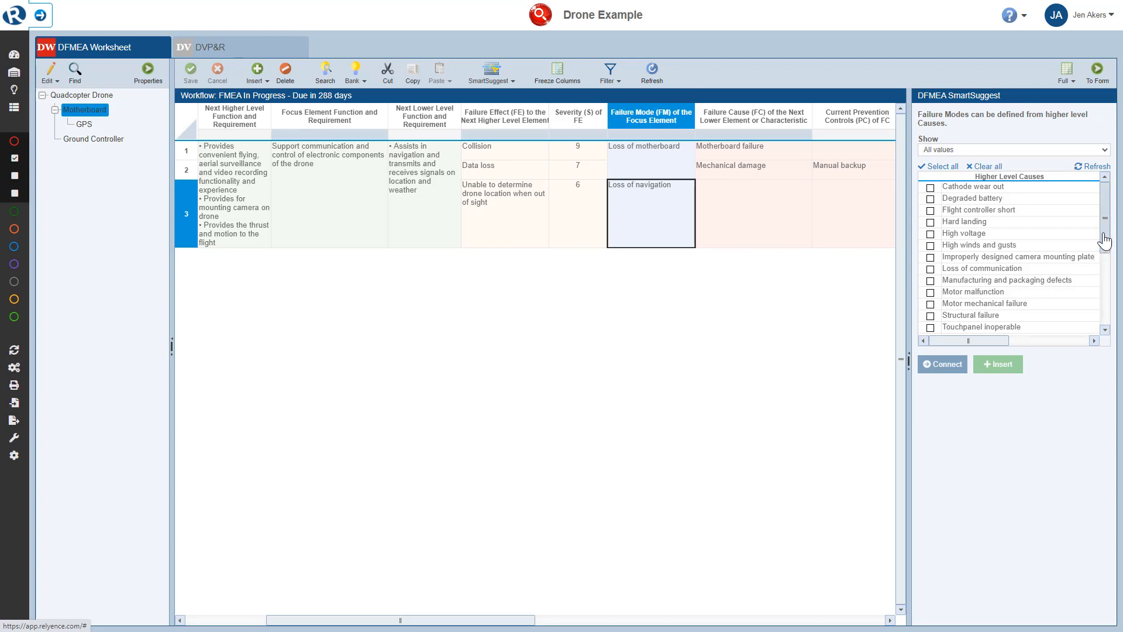
pyautogui.moveTo(1104, 247)
pyautogui.mouseDown()
pyautogui.moveTo(1106, 286)
pyautogui.moveTo(1107, 235)
pyautogui.mouseUp()
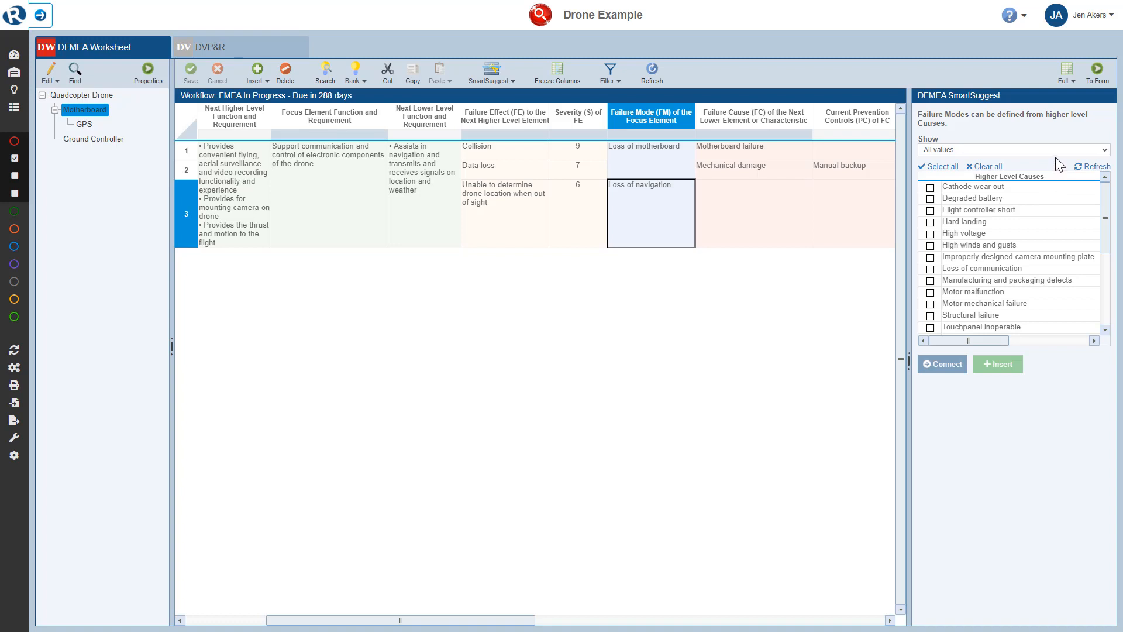
pyautogui.click(1105, 150)
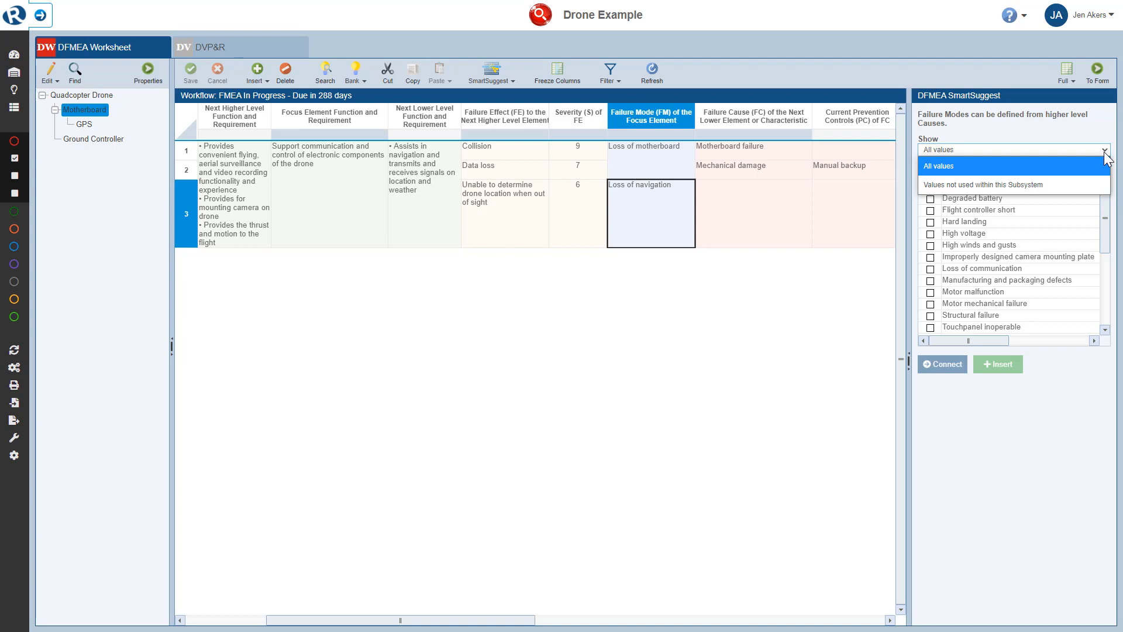
pyautogui.click(1102, 141)
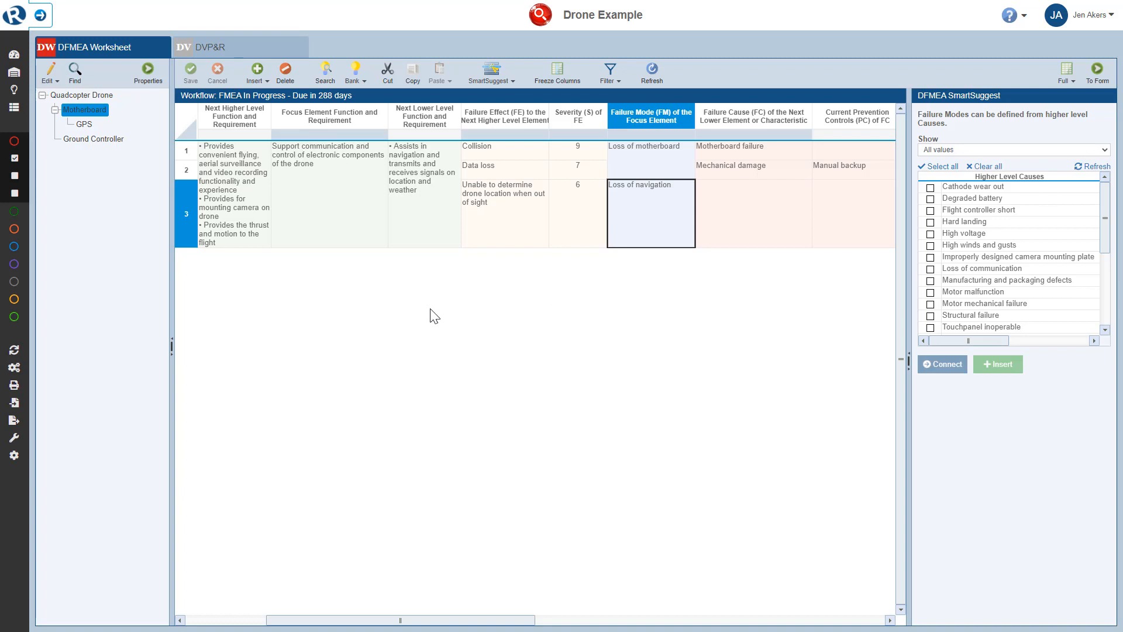
# - Remove "Provides for mounting camera on drone" from the Motherboard's next higher level functions
pyautogui.click(262, 202)
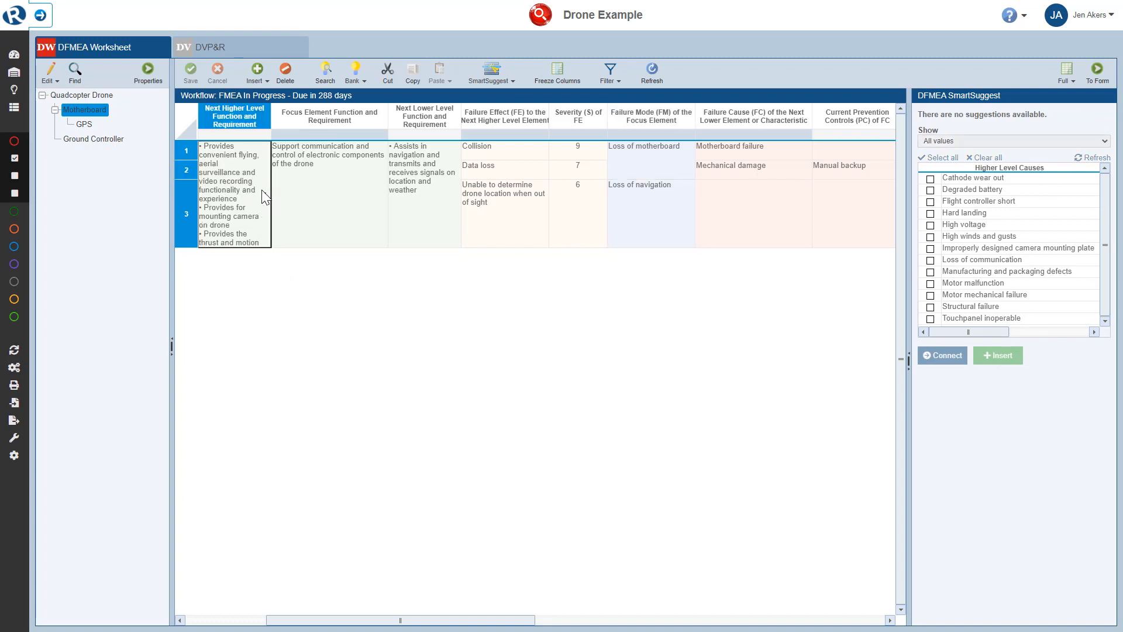
pyautogui.click(265, 194)
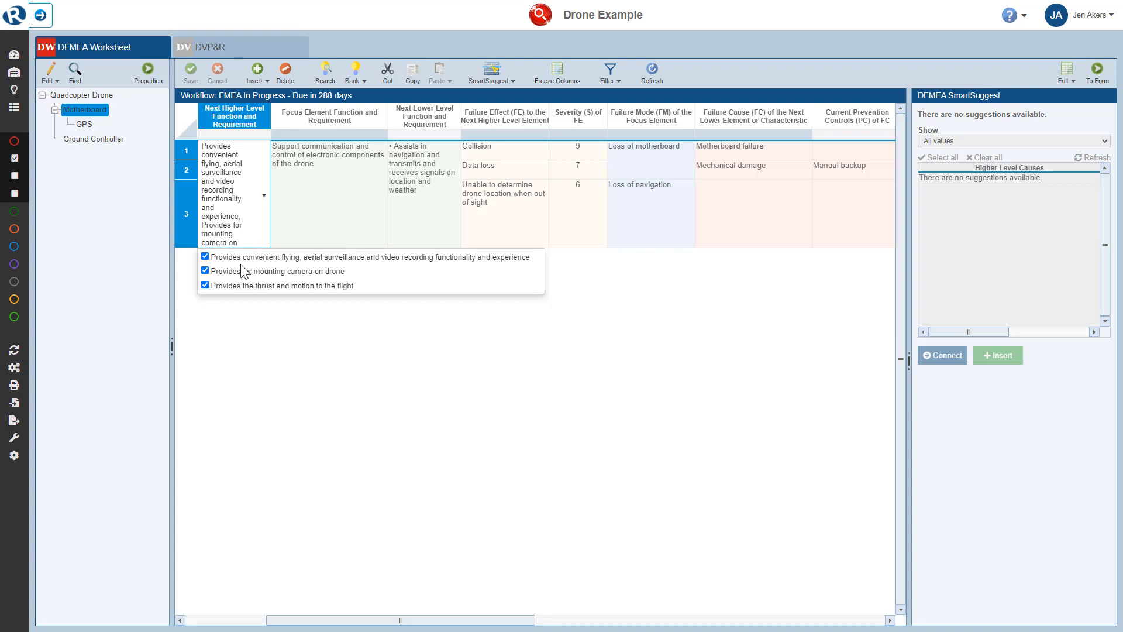
pyautogui.click(209, 270)
pyautogui.click(227, 318)
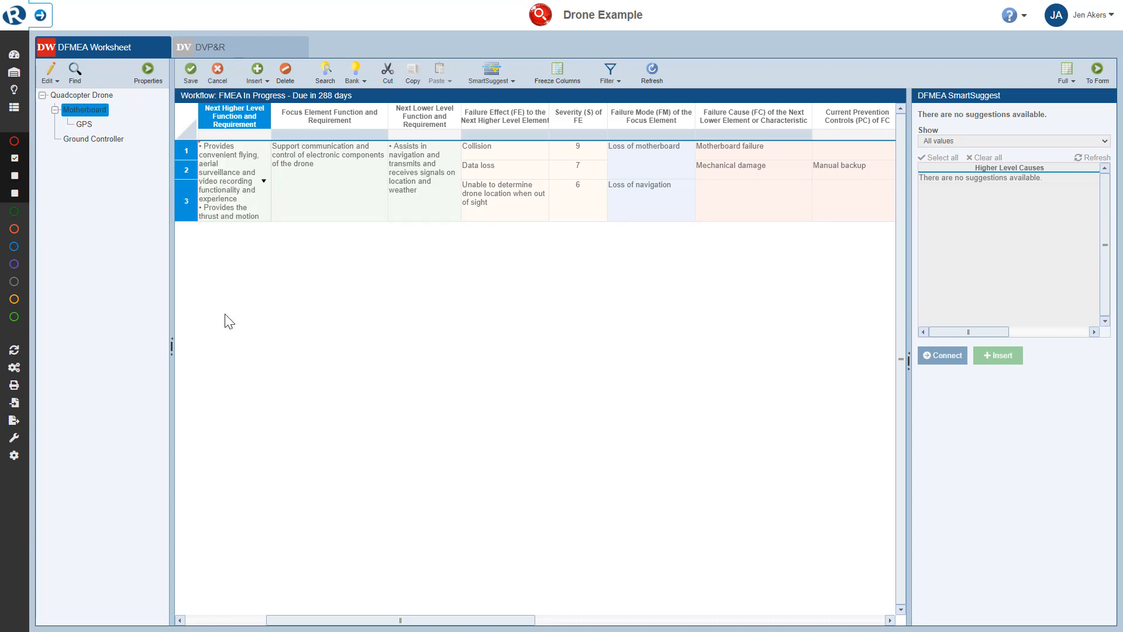
# - Insert the suggested higher level cause "Flight controller short" as a new Motherboard failure mode after Loss of navigation
pyautogui.click(646, 208)
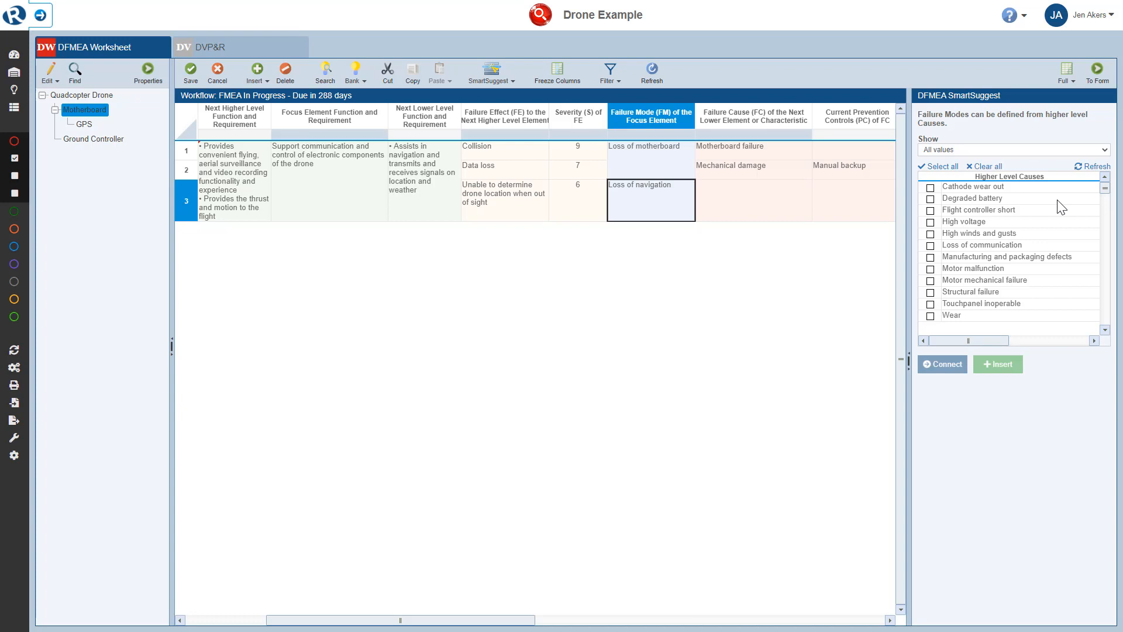
pyautogui.click(931, 211)
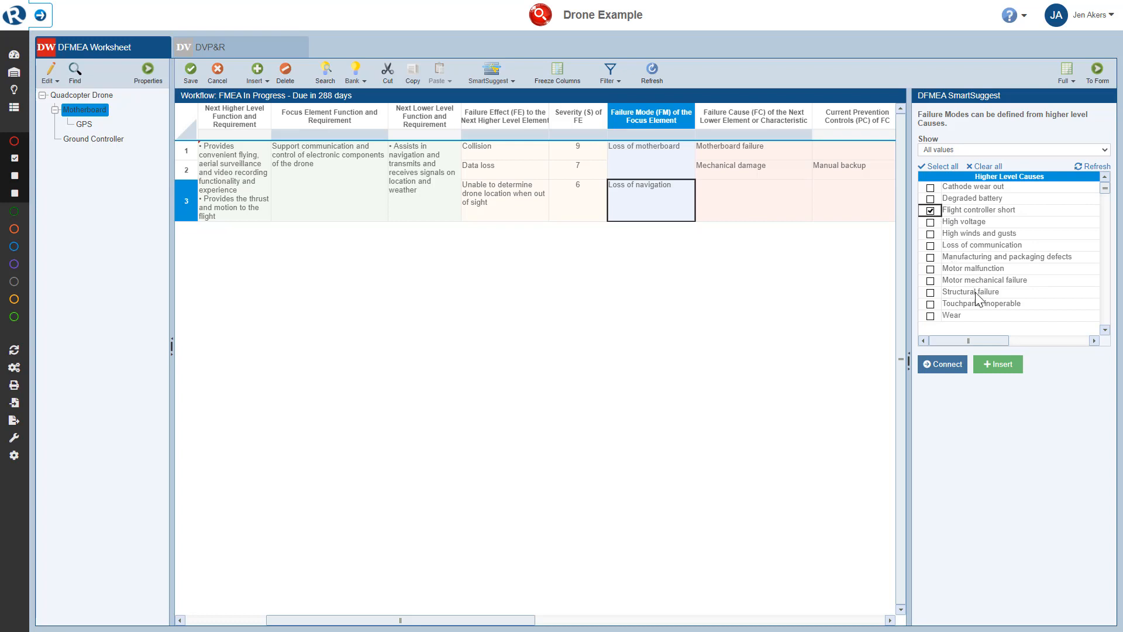
pyautogui.click(1002, 371)
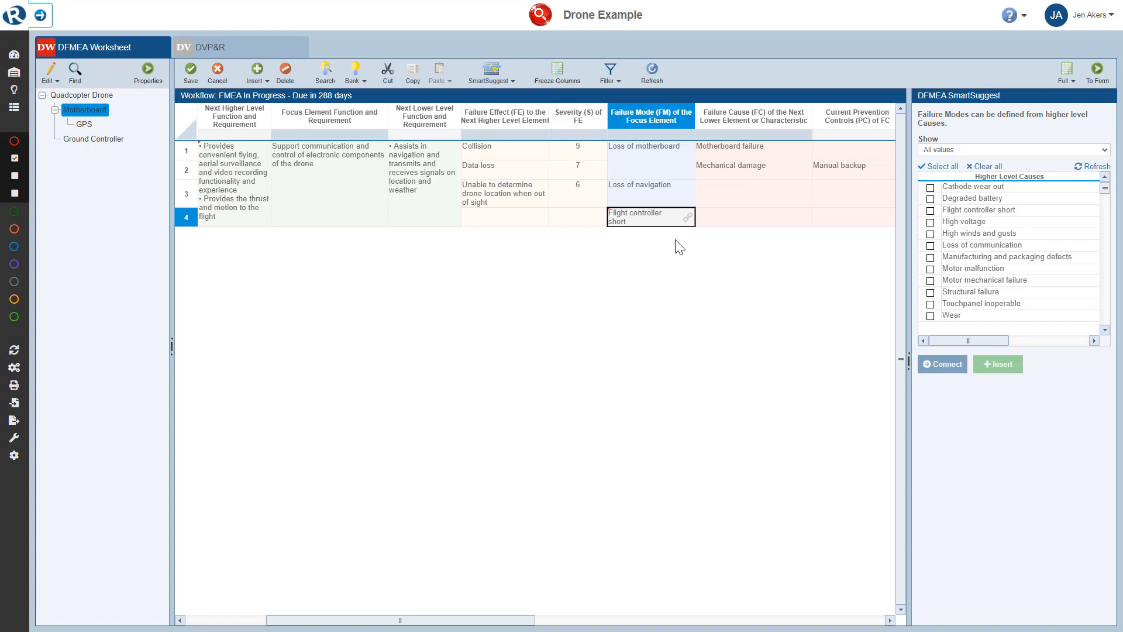
# - Insert the suggested higher level failure mode "Irregular motor speeds" as the failure effect of Flight controller short
pyautogui.click(539, 221)
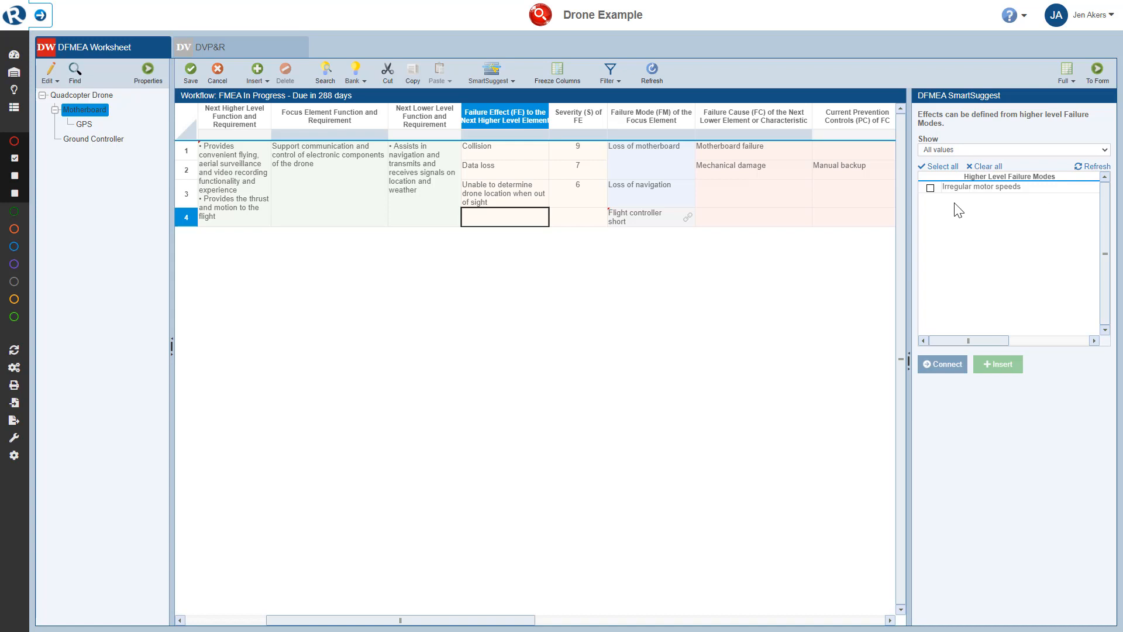
pyautogui.click(932, 189)
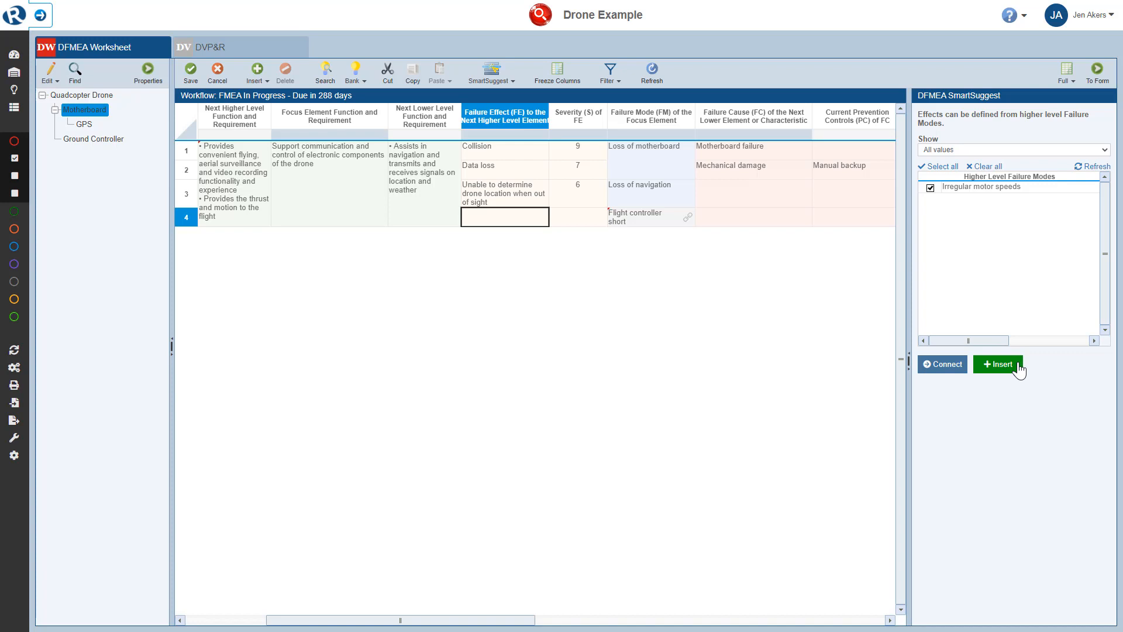
pyautogui.click(1018, 366)
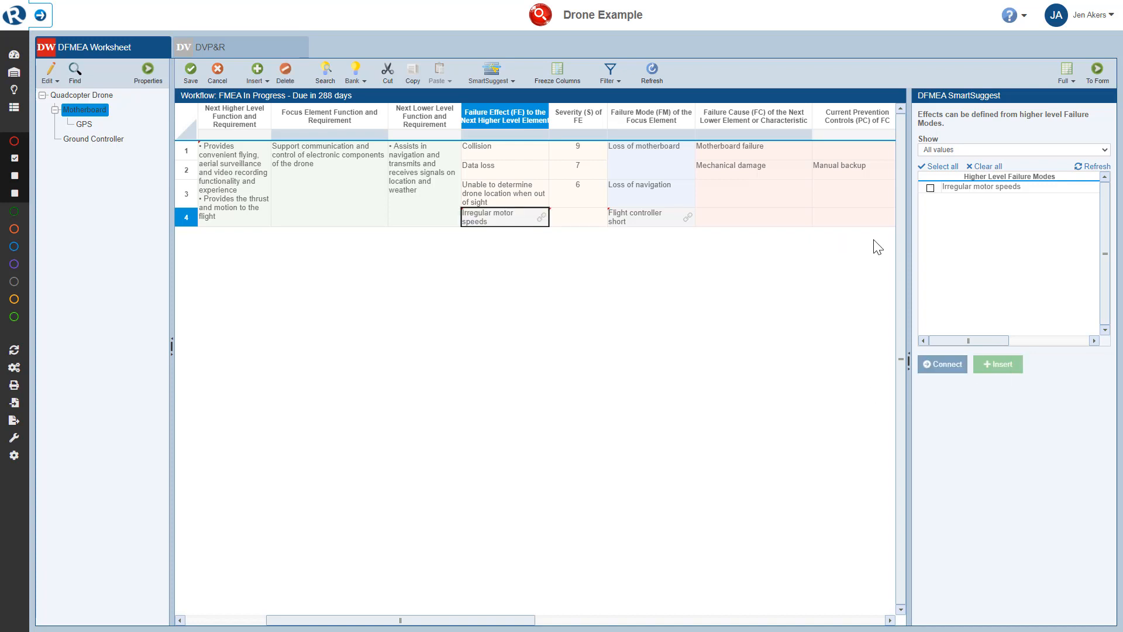
# - Go to the failure mode connected to the Irregular motor speeds effect, saving the worksheet changes
pyautogui.click(807, 621)
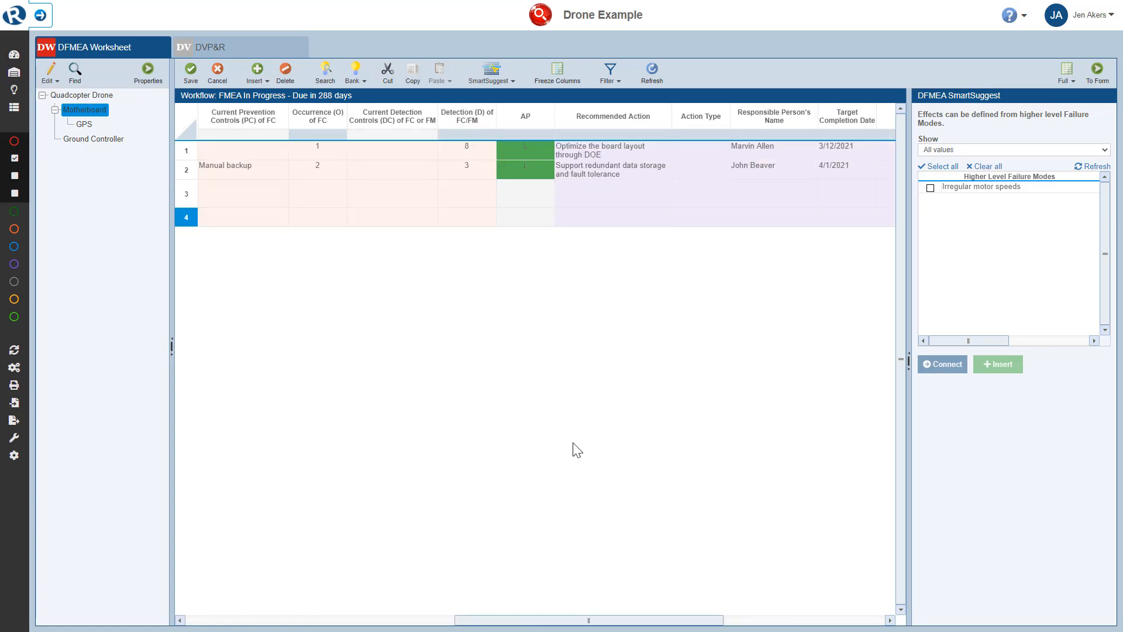
pyautogui.click(390, 620)
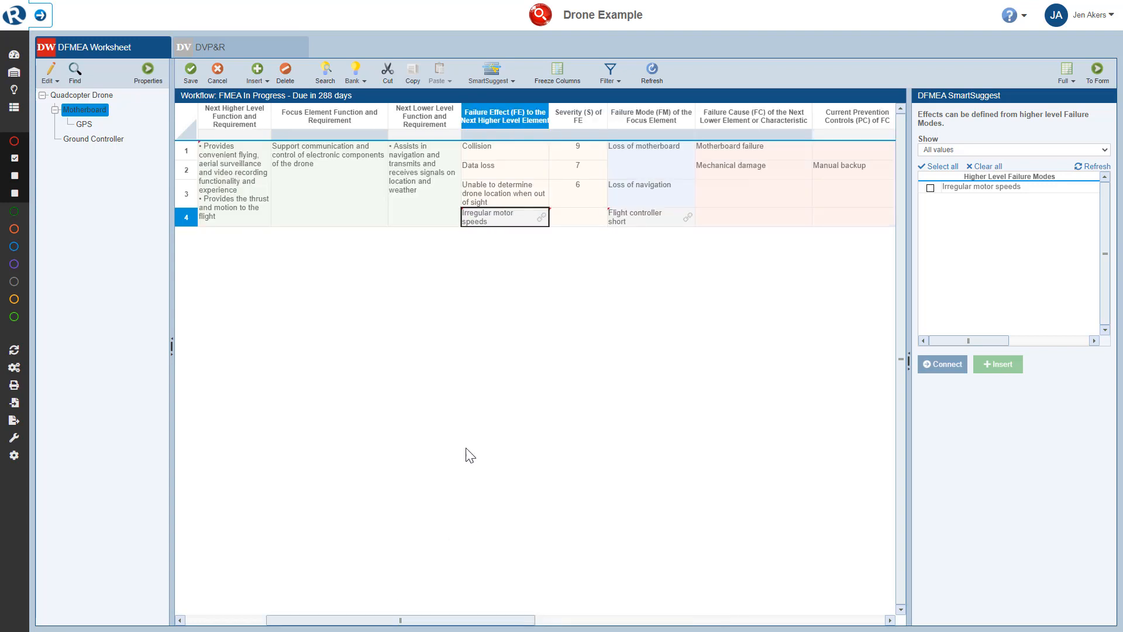
pyautogui.click(542, 217)
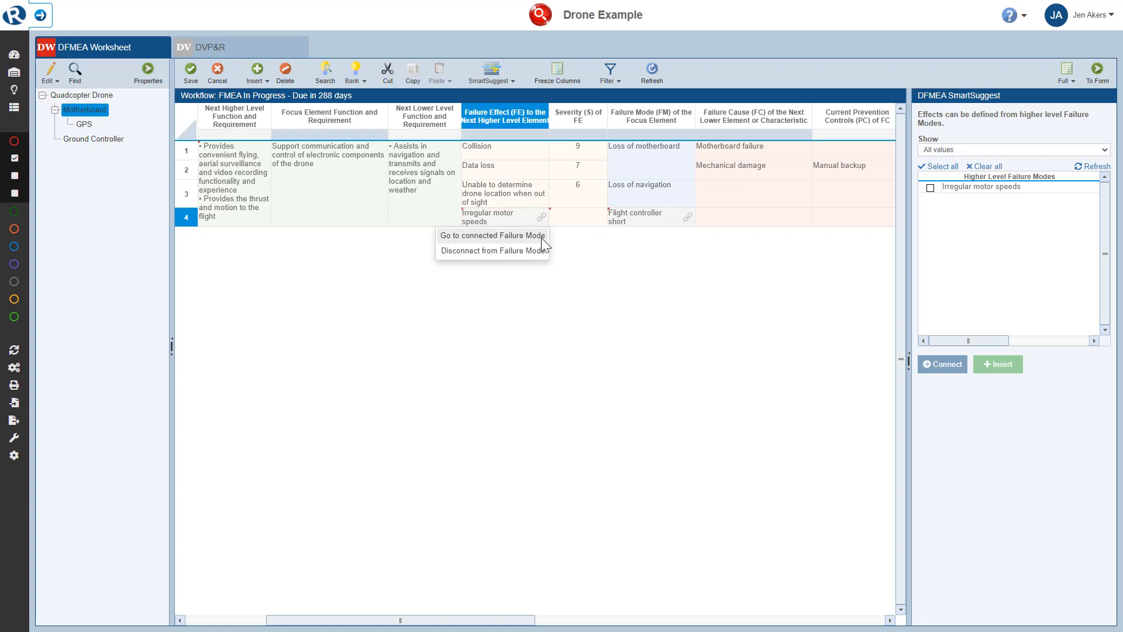
pyautogui.click(541, 236)
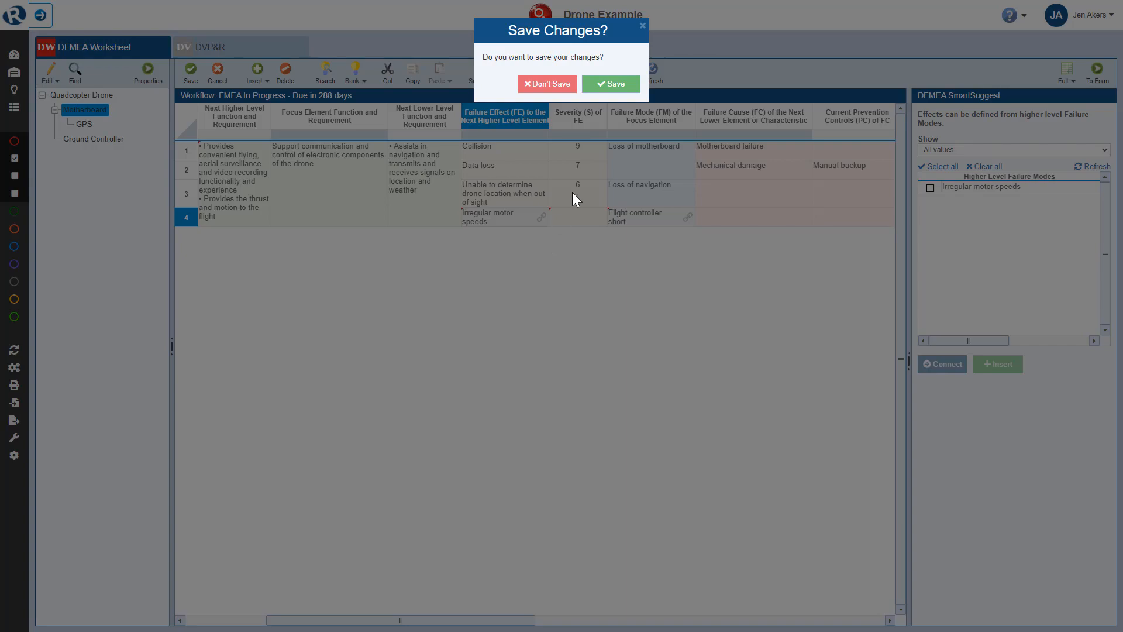
pyautogui.click(614, 88)
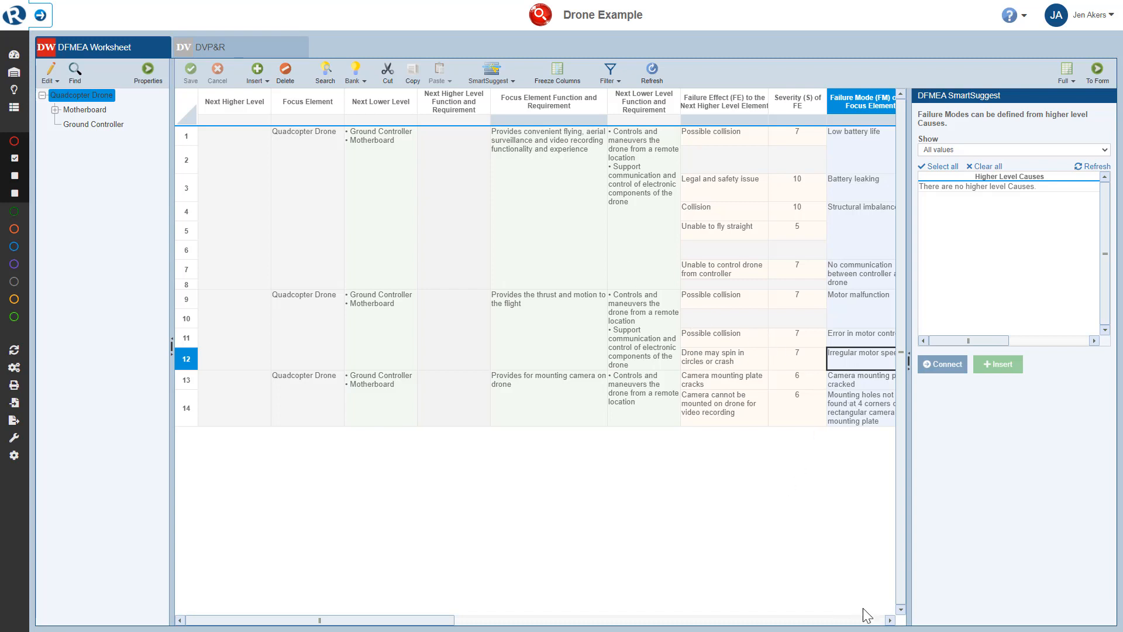
# - Reword the Quadcopter Drone's Irregular motor speeds failure mode as "Irregular motor rotating speeds" and save the worksheet
pyautogui.click(890, 620)
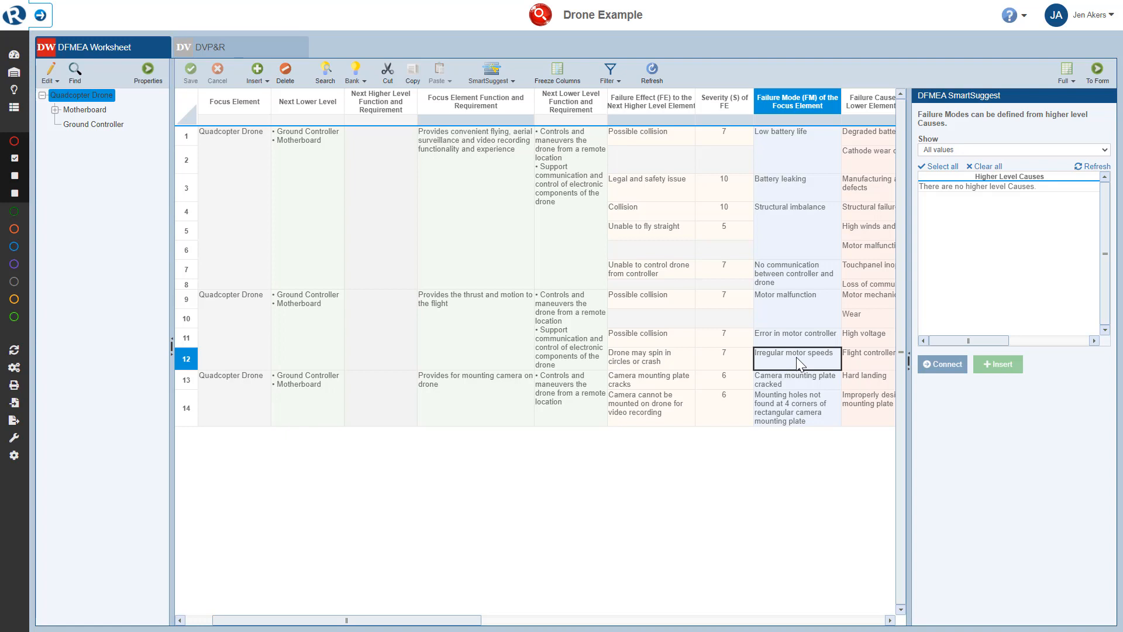
pyautogui.click(809, 356)
pyautogui.write('rotating')
pyautogui.press('Tab')
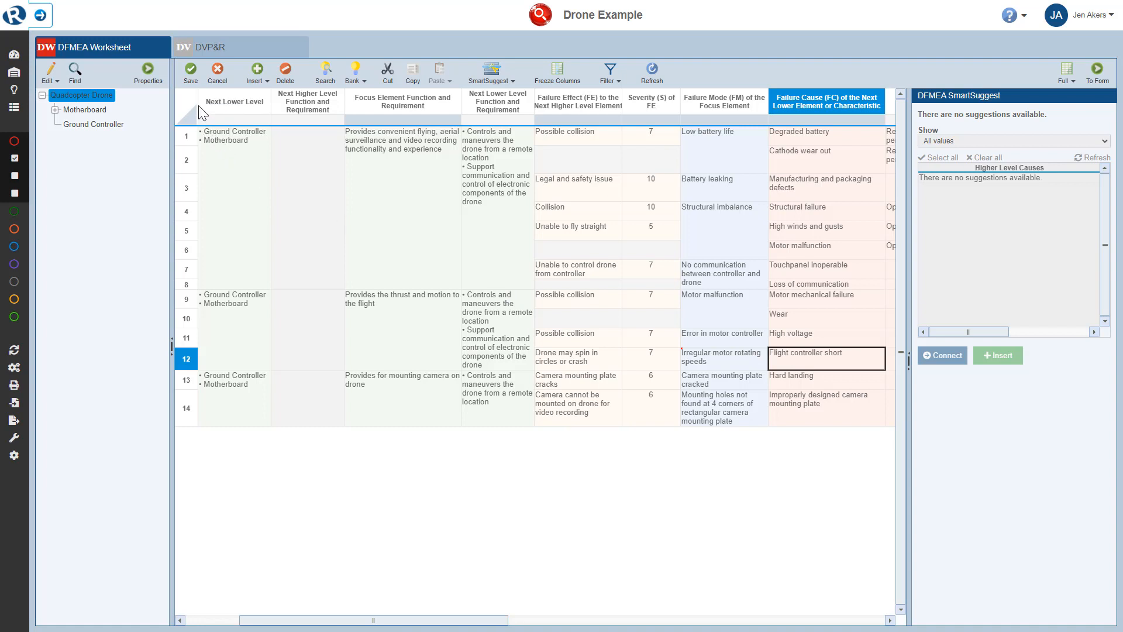
pyautogui.click(191, 73)
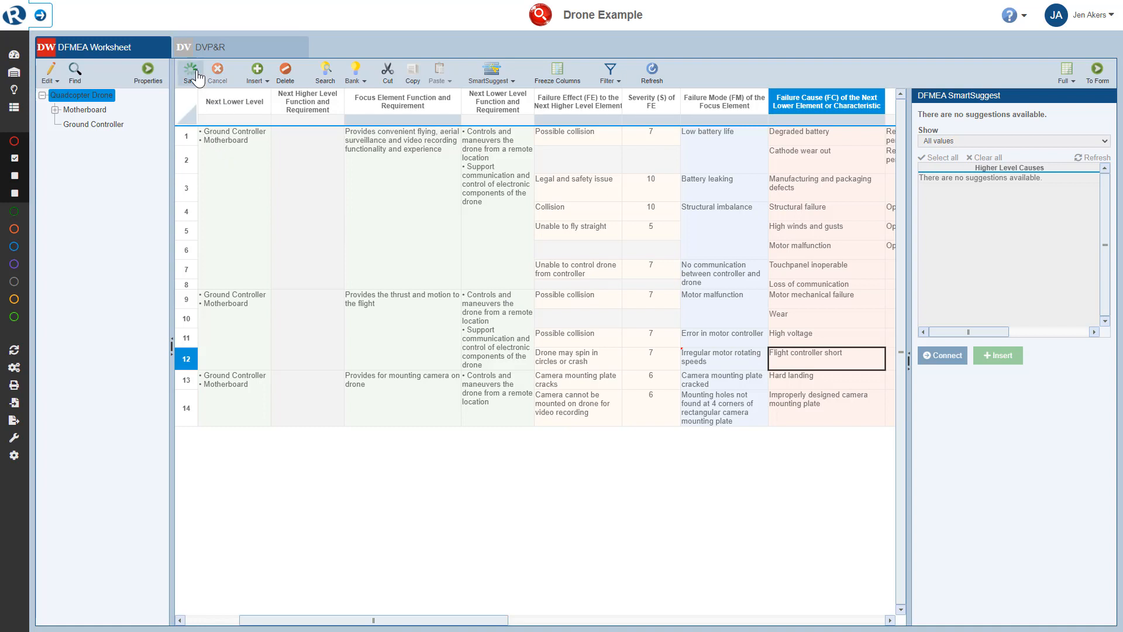
# - Disconnect the Motherboard's Irregular motor rotating speeds failure effect from its linked failure mode
pyautogui.click(114, 109)
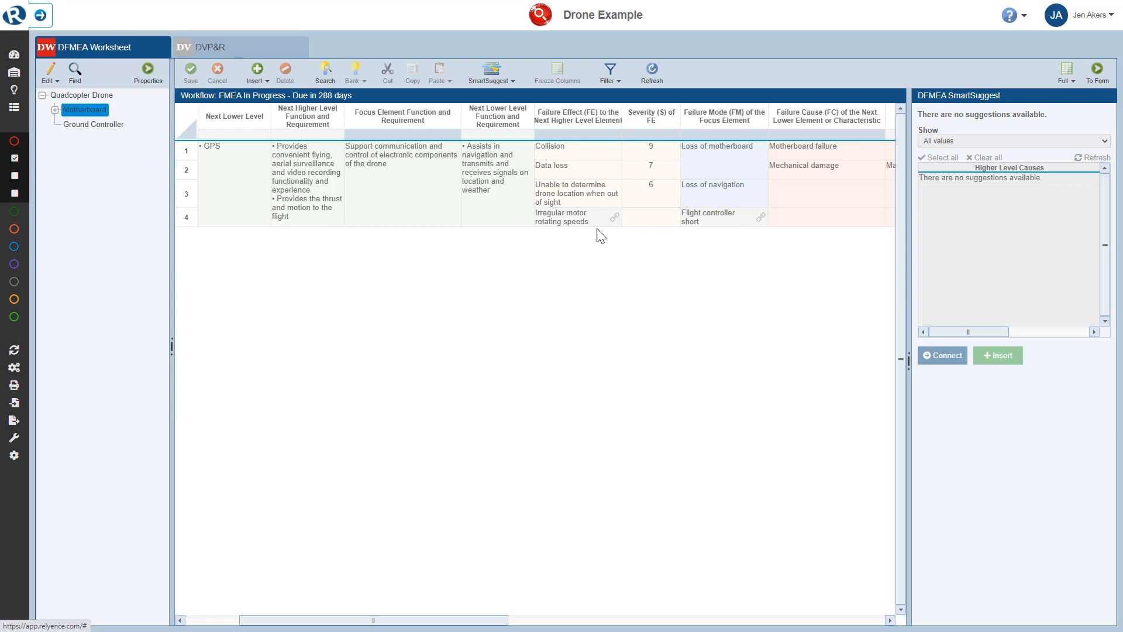
pyautogui.click(615, 220)
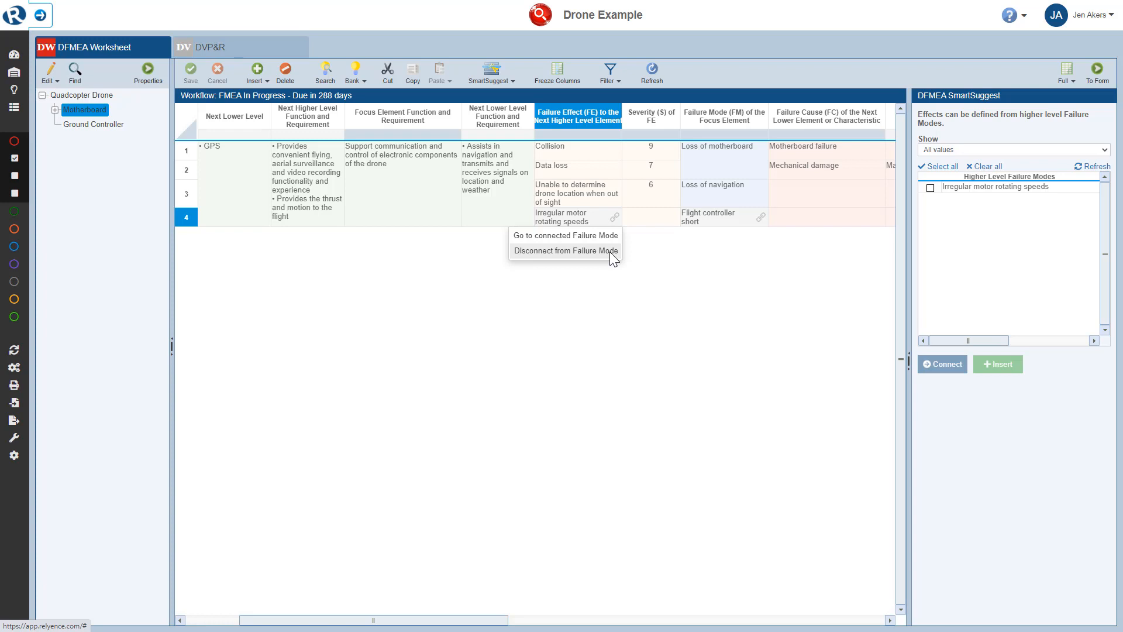
pyautogui.click(609, 252)
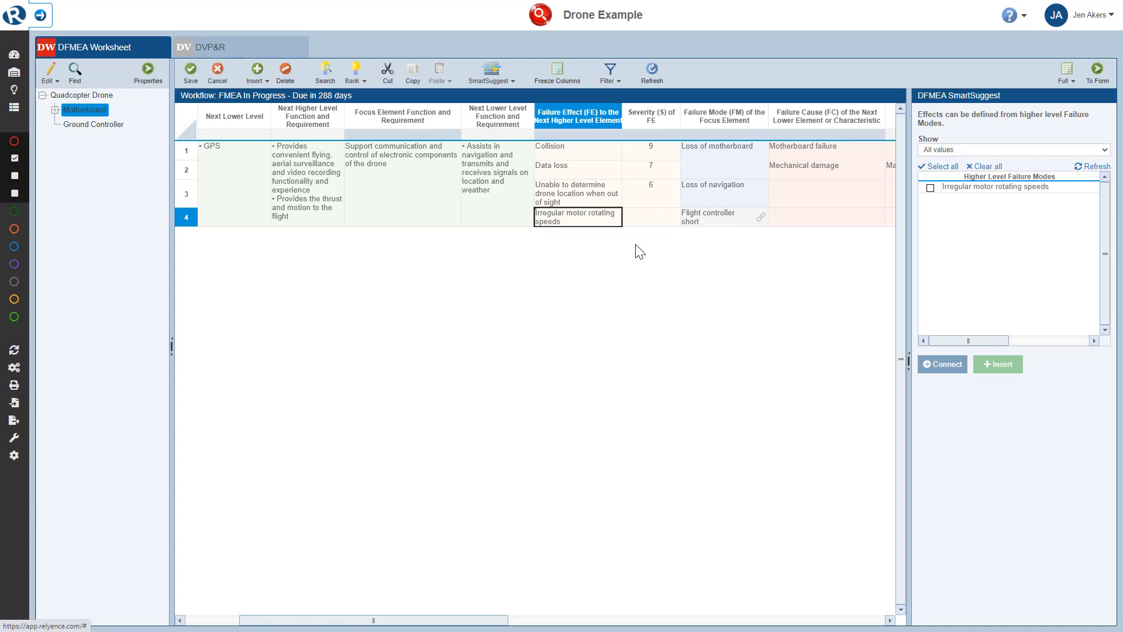